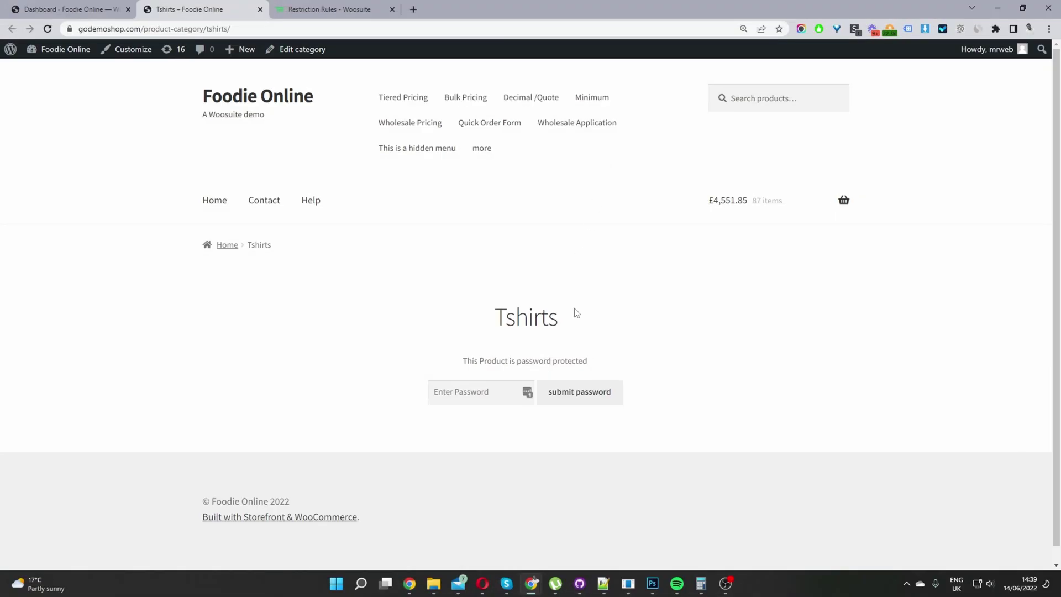
Unlock Tshirts with its password, revealing Knitted collared top at £32.00 – £45.00
drag(571, 316, 496, 324)
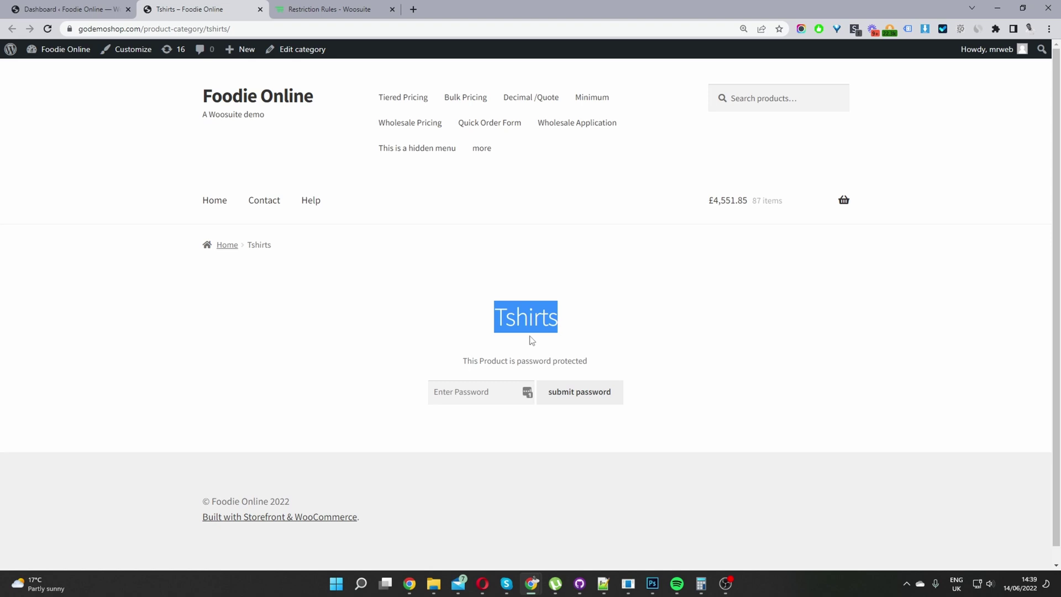
scroll(691, 370, down, 1)
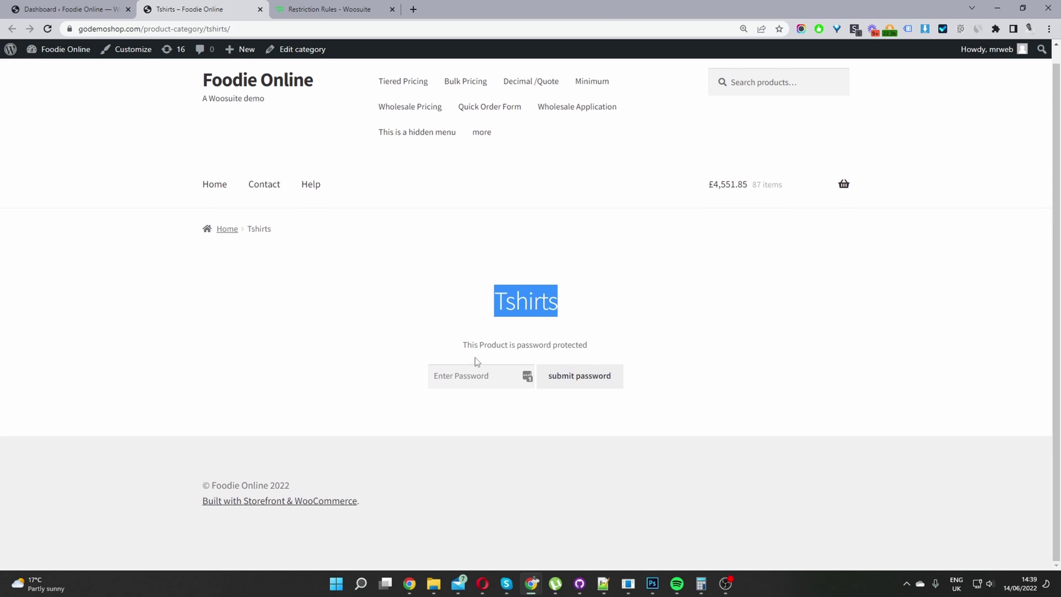
click(478, 375)
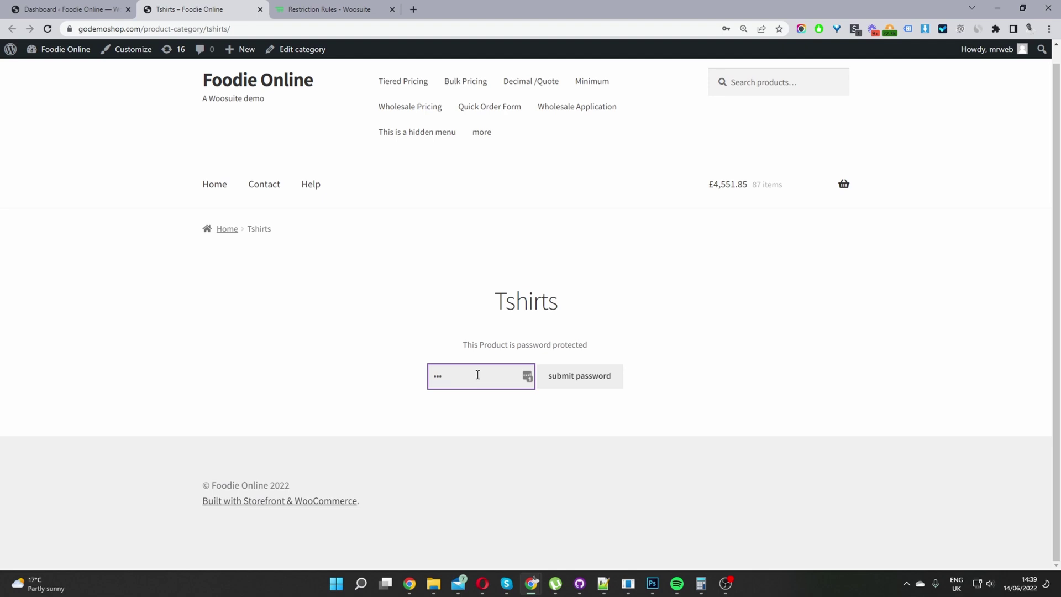
text(1234)
click(551, 377)
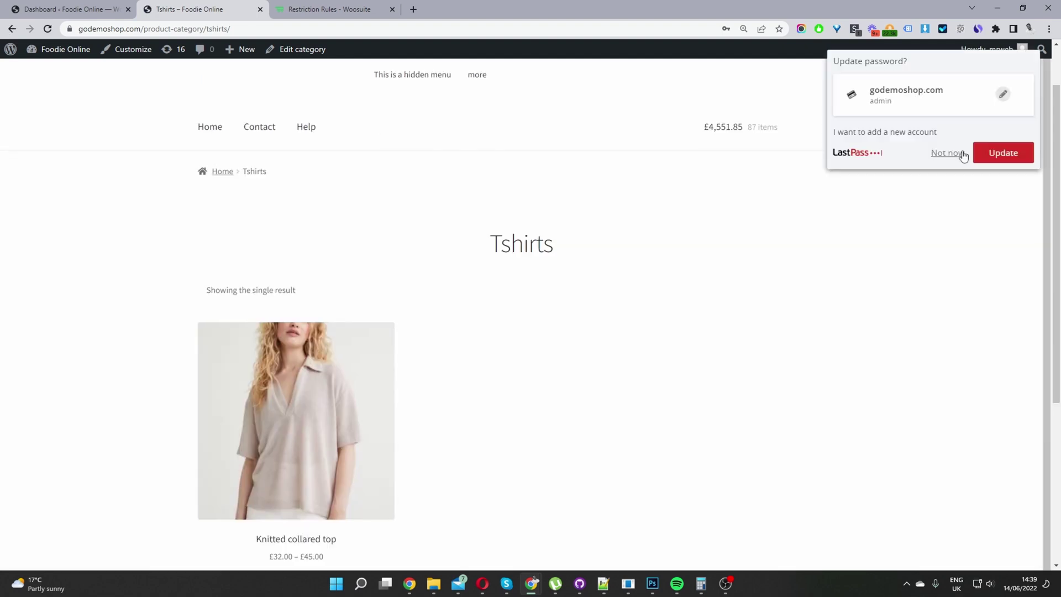
click(947, 152)
scroll(635, 346, down, 2)
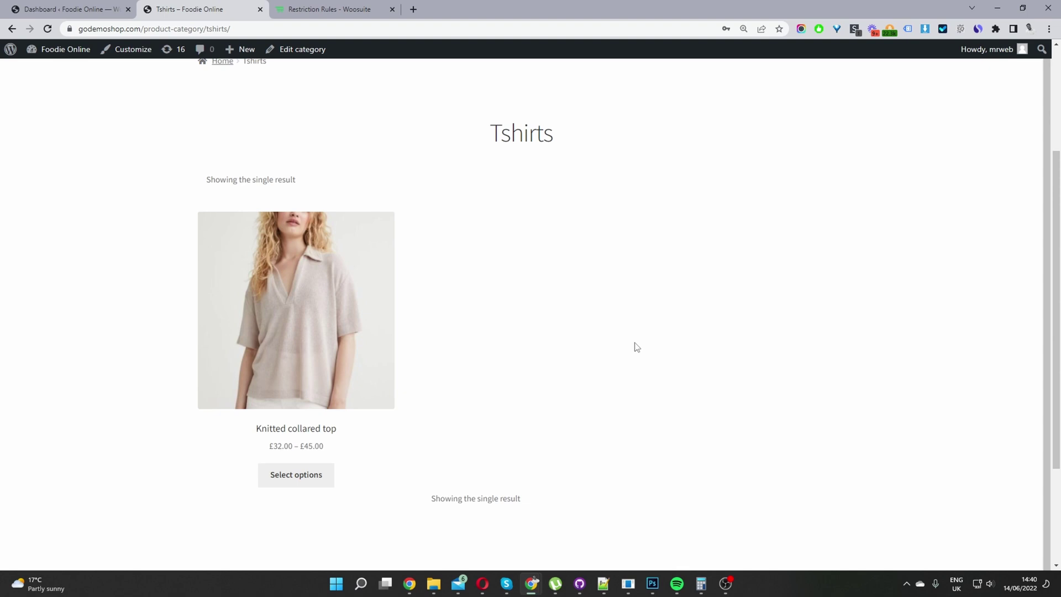
View Woosuite's Restriction Rules plugin page, then return to the Foodie Online Dashboard
click(363, 7)
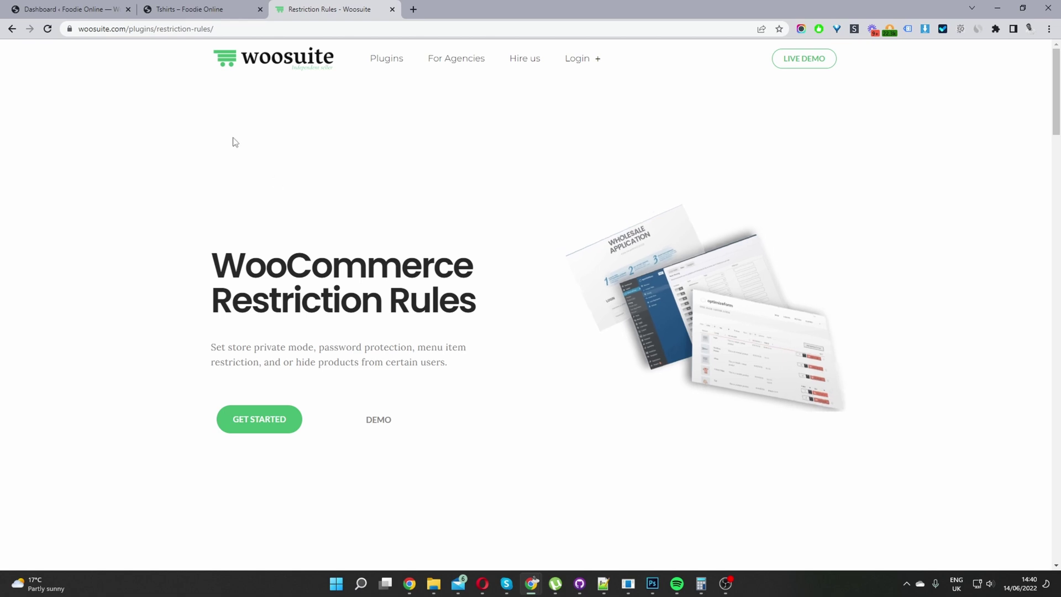
key(ctrl+1)
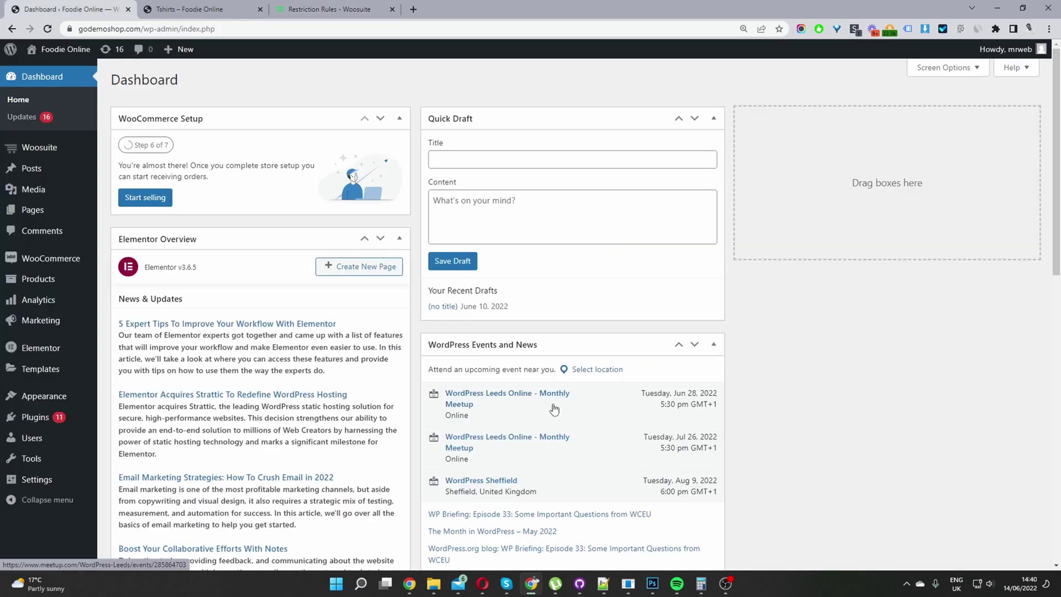
Go to Woosuite > Restriction Rules from the admin sidebar
mouse_move(62, 422)
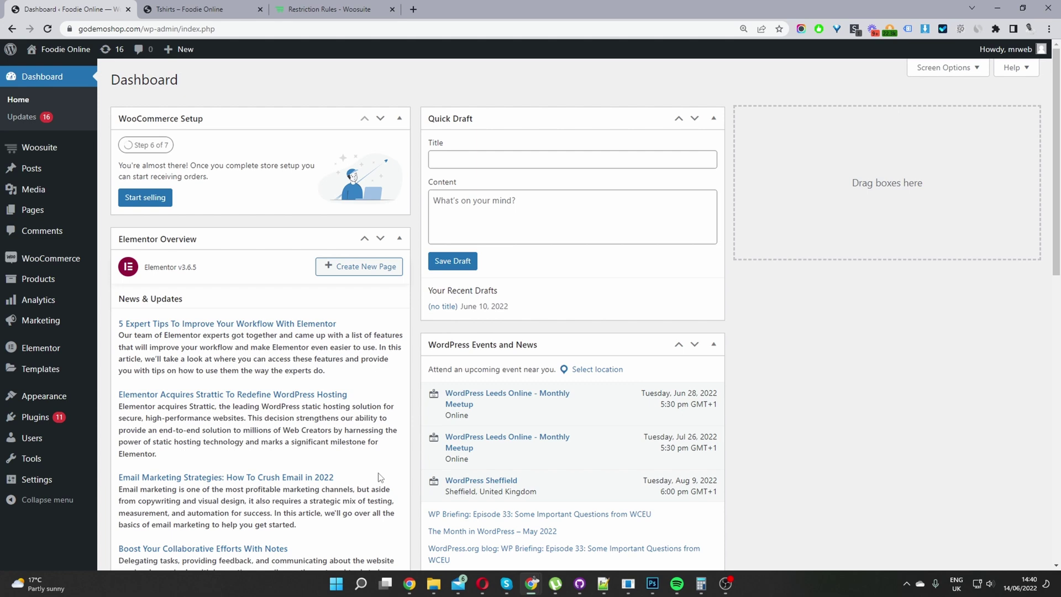
mouse_move(49, 154)
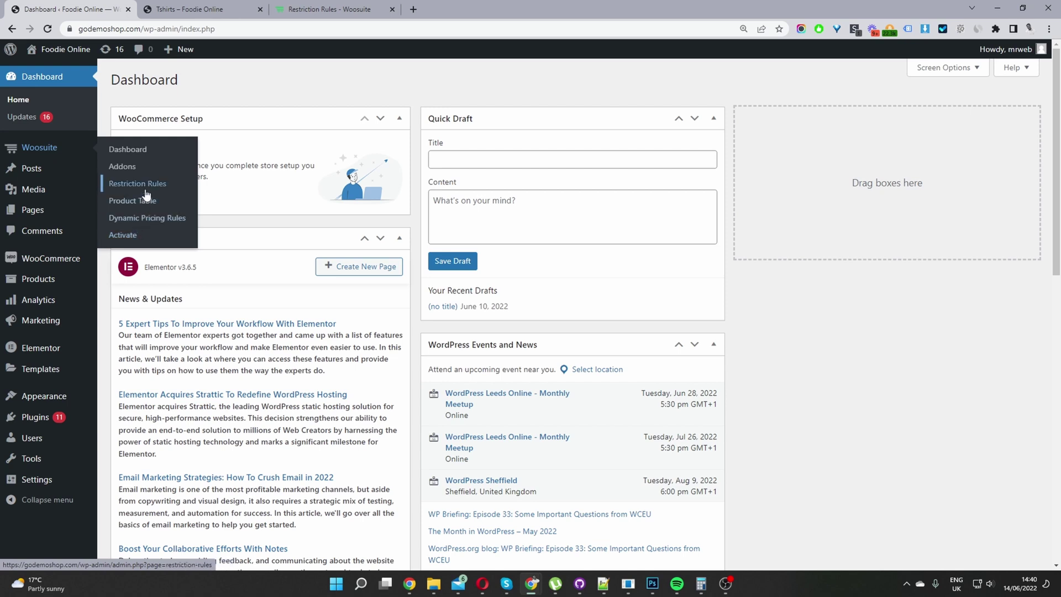
click(147, 185)
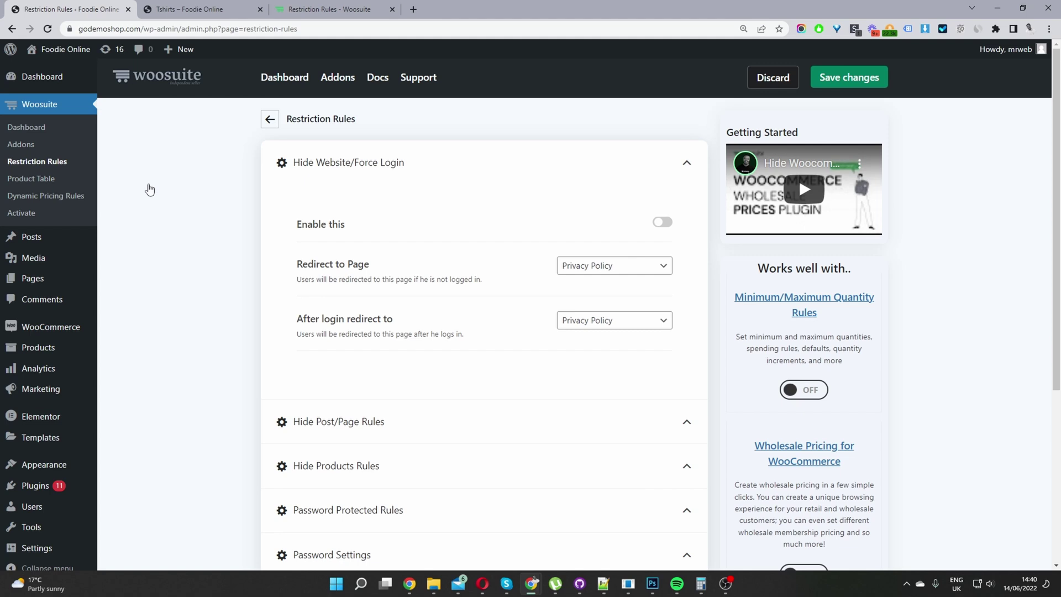
Expand Password Protected Rules to reveal the Everyone rule filtered by the Tshirts category
scroll(437, 243, down, 1)
scroll(450, 254, down, 2)
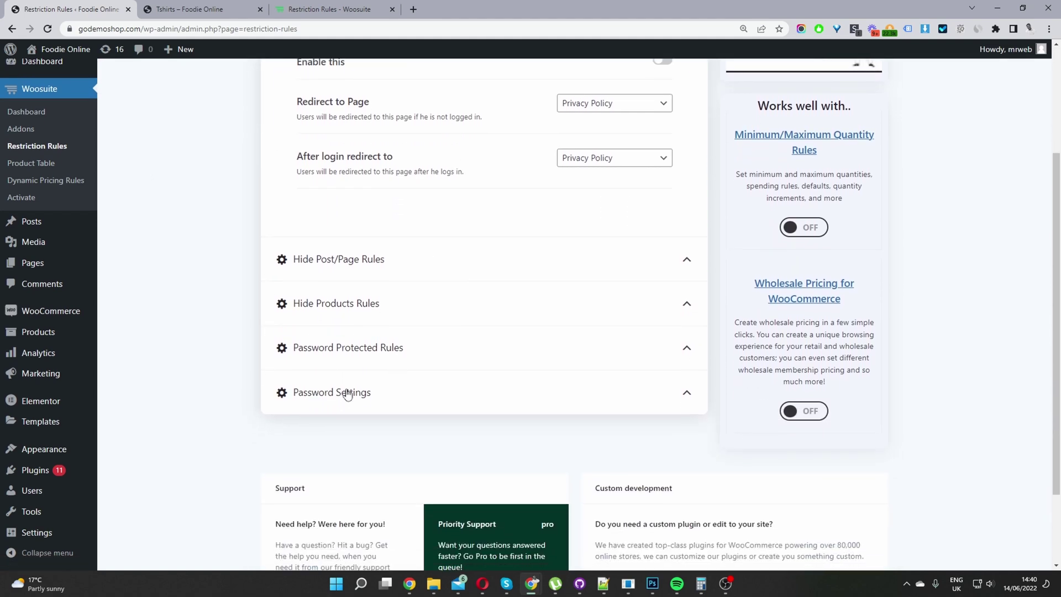
click(352, 359)
scroll(354, 357, down, 4)
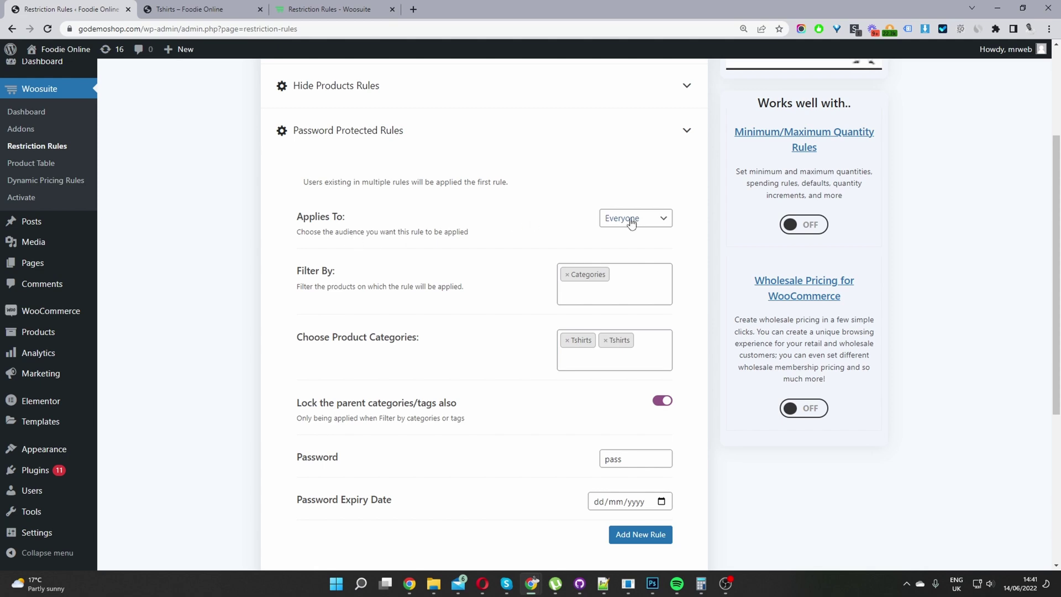
Keep Everyone as the audience and add Soil to the rule's product categories
click(630, 219)
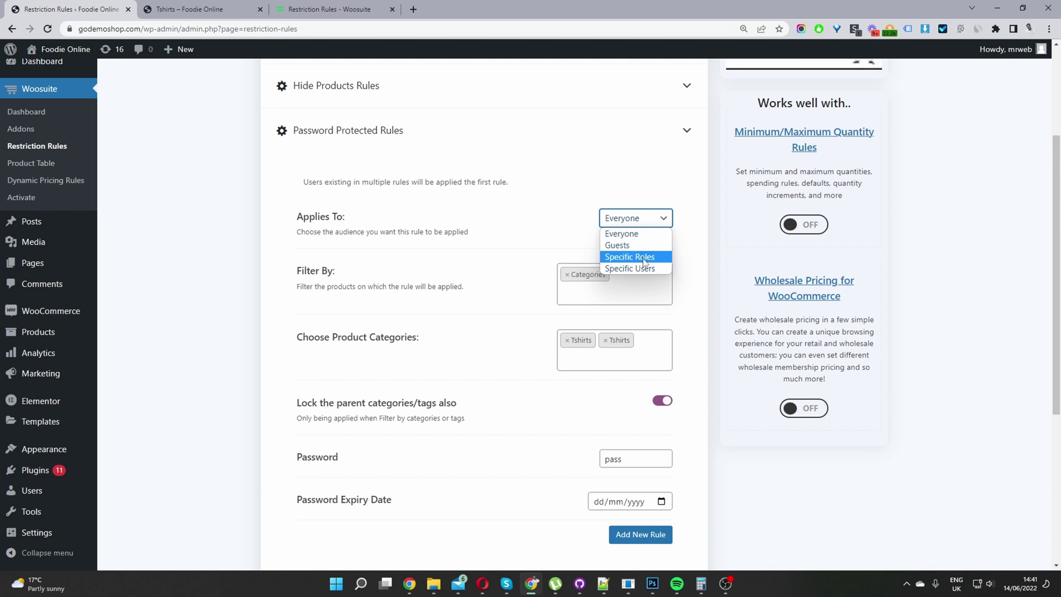
click(415, 297)
click(621, 358)
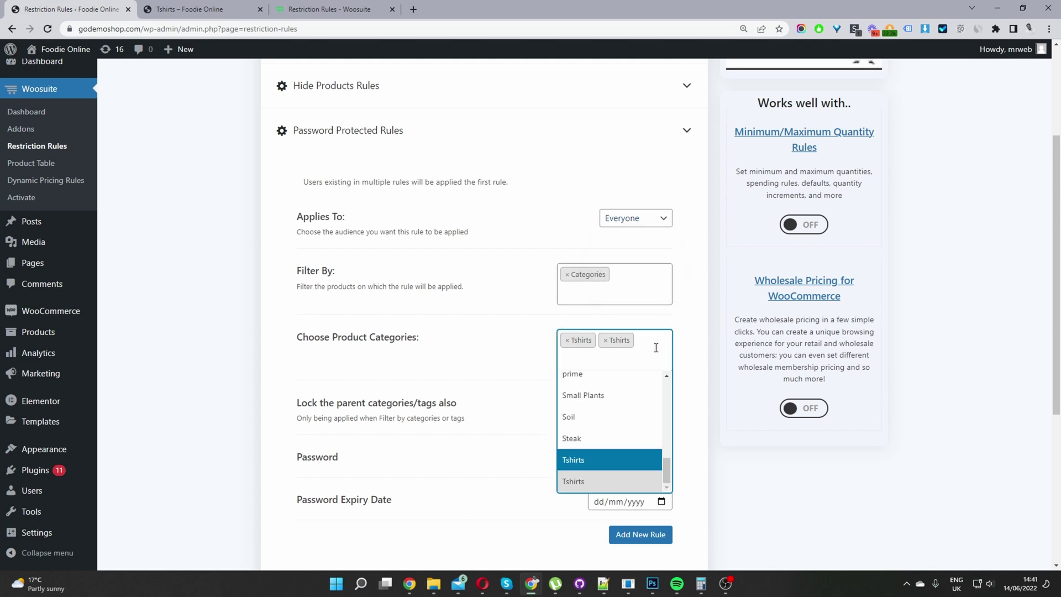
click(609, 420)
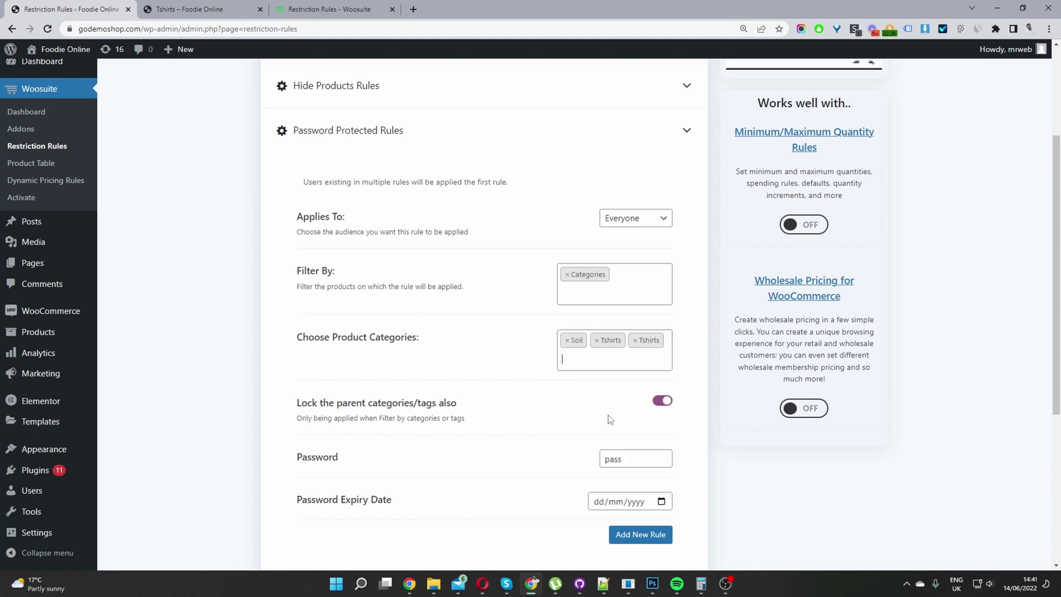
Review the lock parent categories option and select the current password value
scroll(531, 341, down, 1)
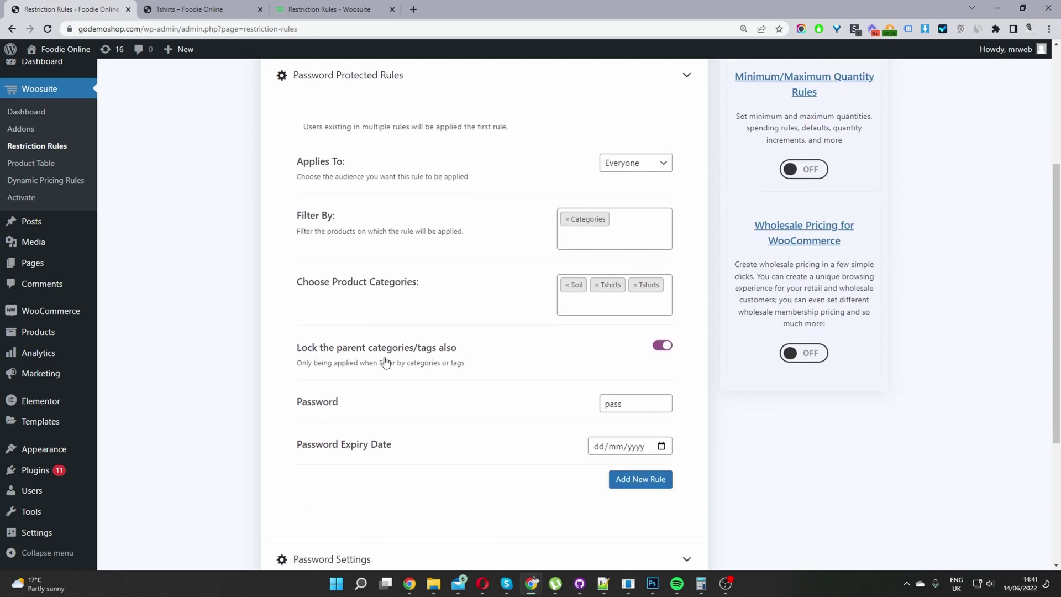
drag(296, 348, 464, 353)
click(336, 330)
drag(620, 403, 580, 404)
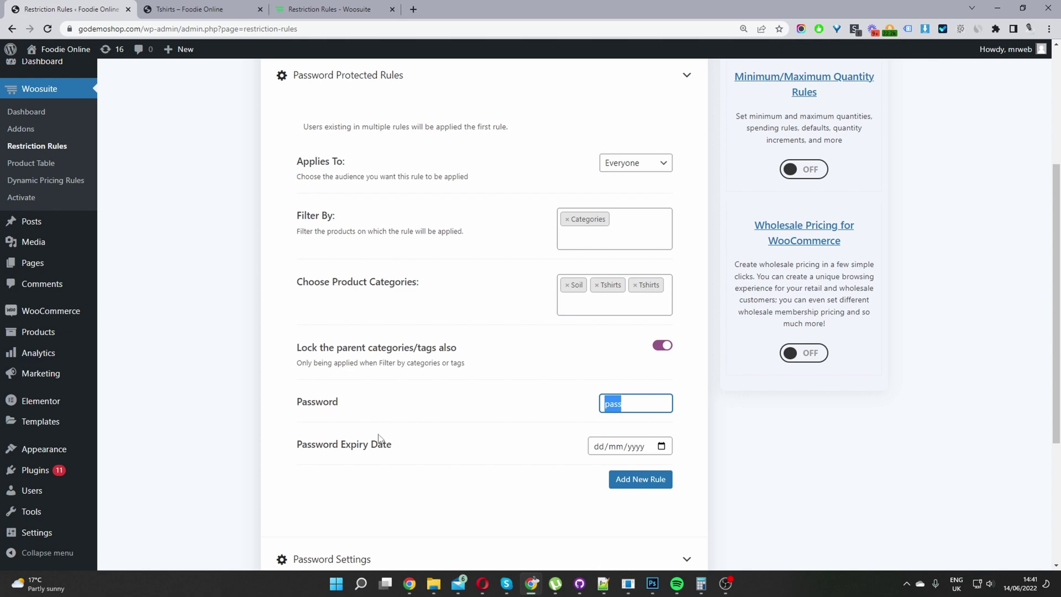
click(661, 446)
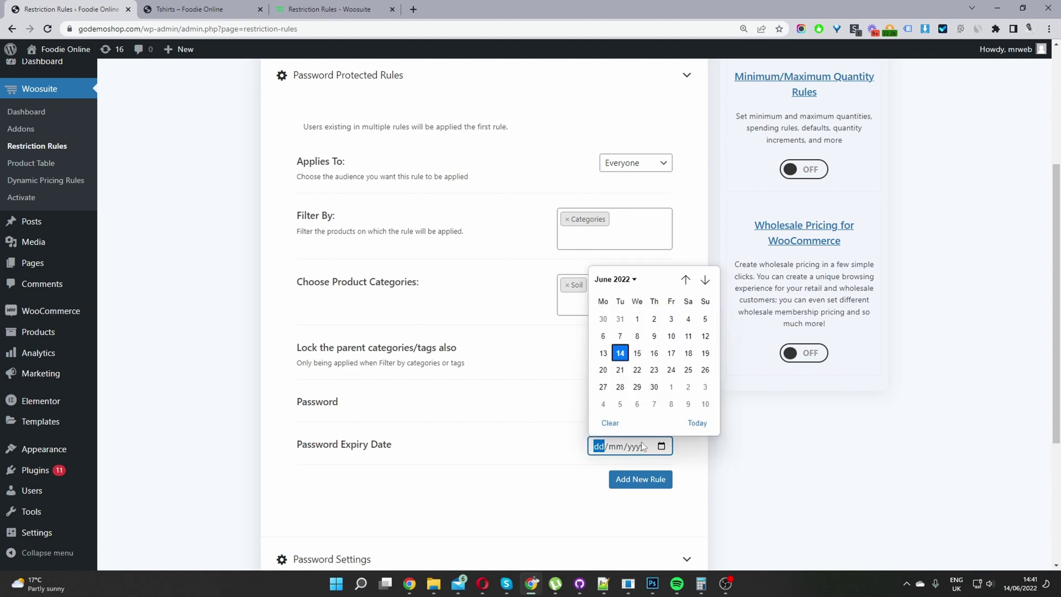
click(540, 464)
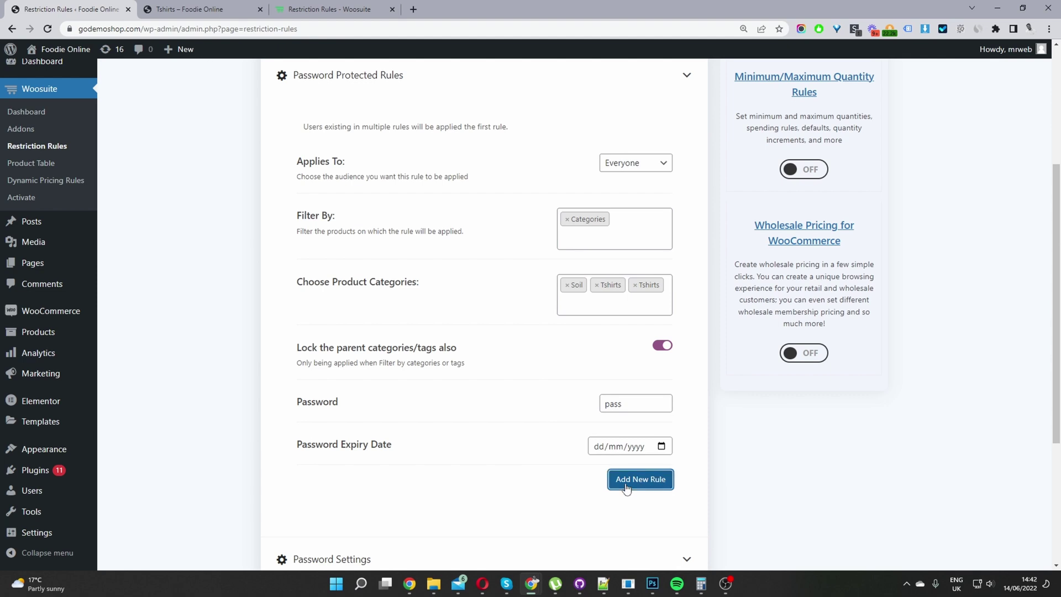
click(639, 491)
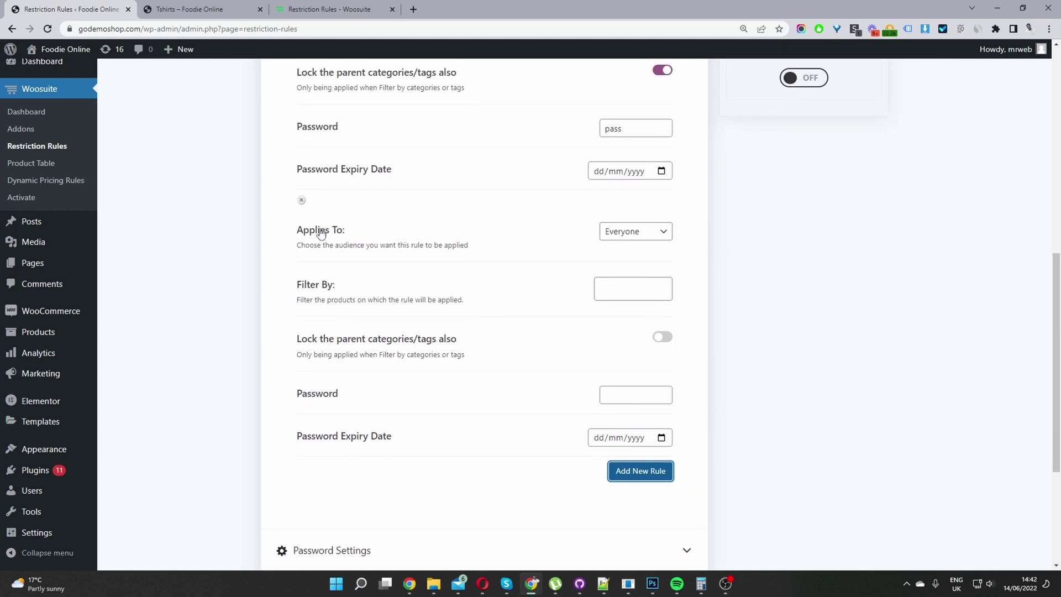
click(302, 201)
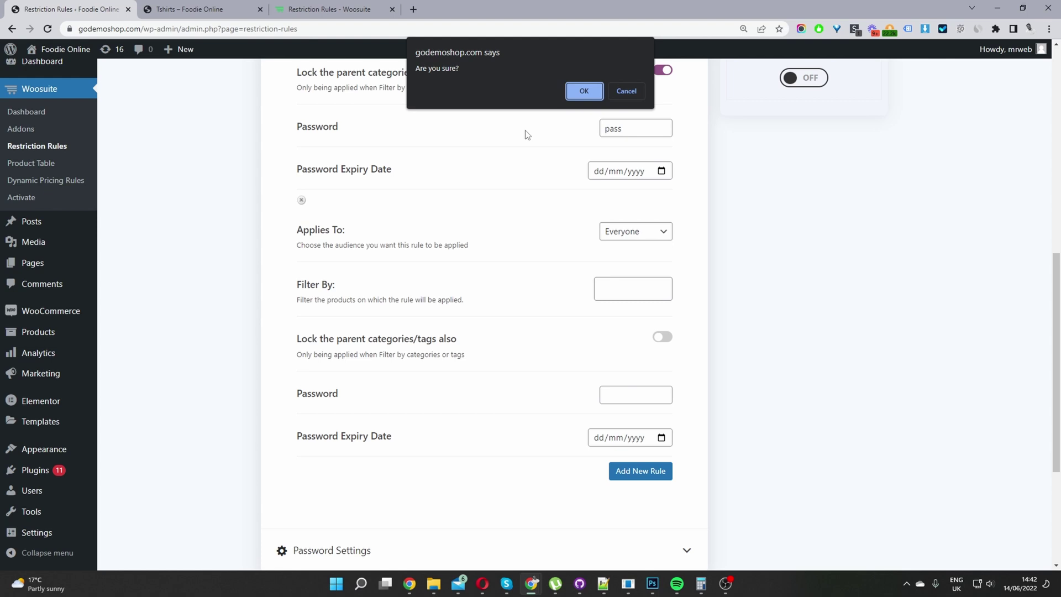
click(578, 87)
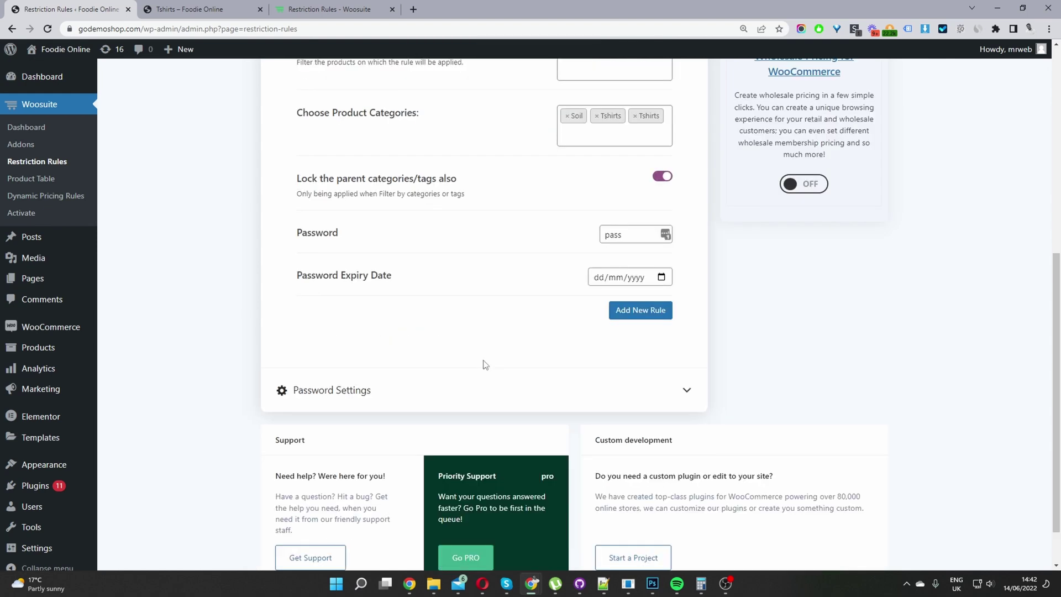
In Password Settings, replace 'Product' with lowercase 'category' in the form message
click(346, 397)
scroll(338, 292, up, 1)
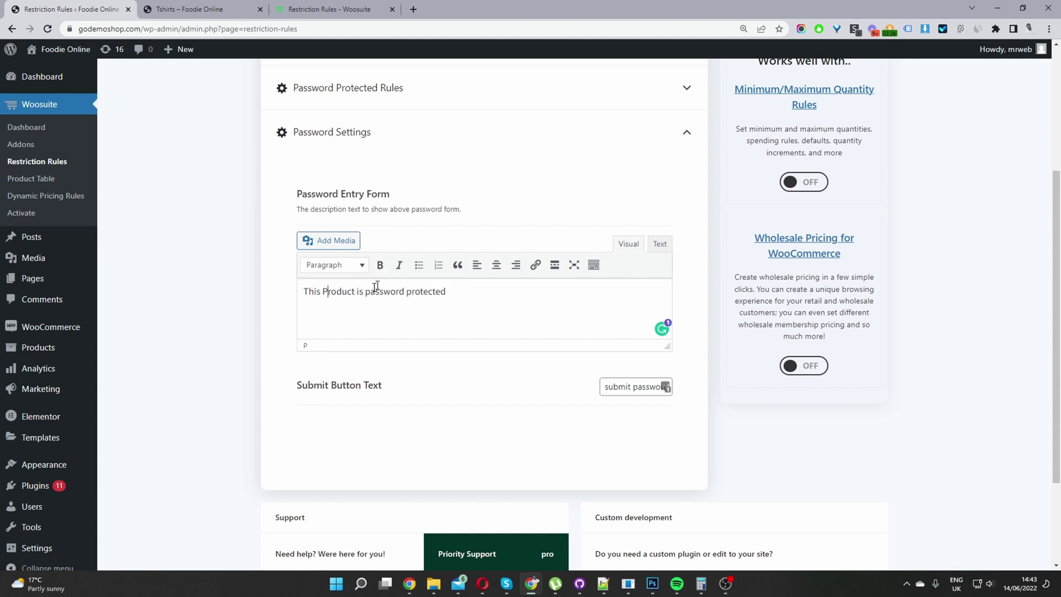
drag(308, 293, 380, 291)
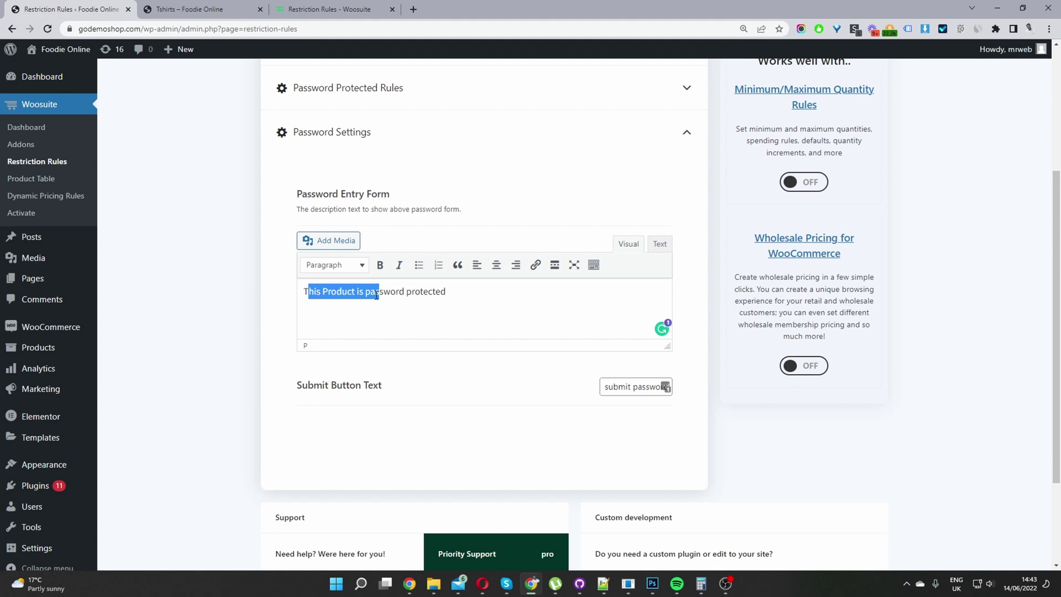
click(377, 295)
drag(356, 292, 323, 290)
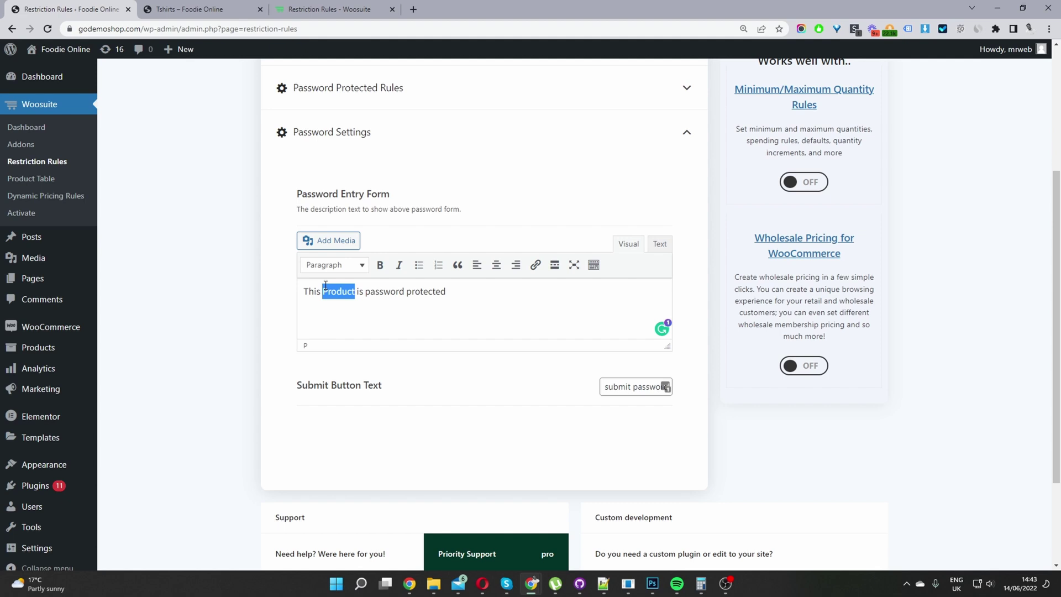
text(Category)
click(492, 306)
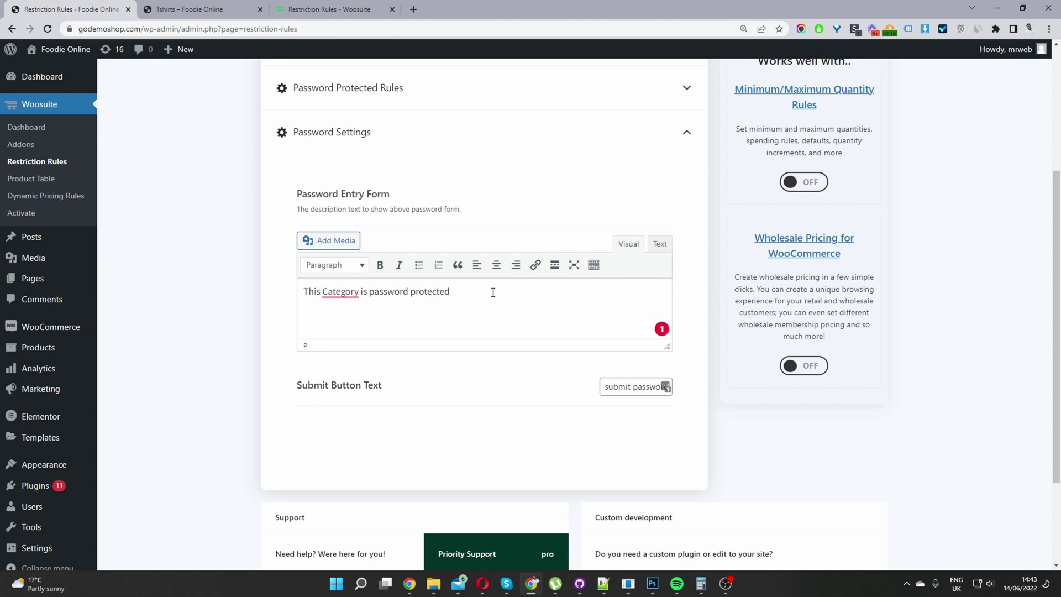
mouse_move(353, 289)
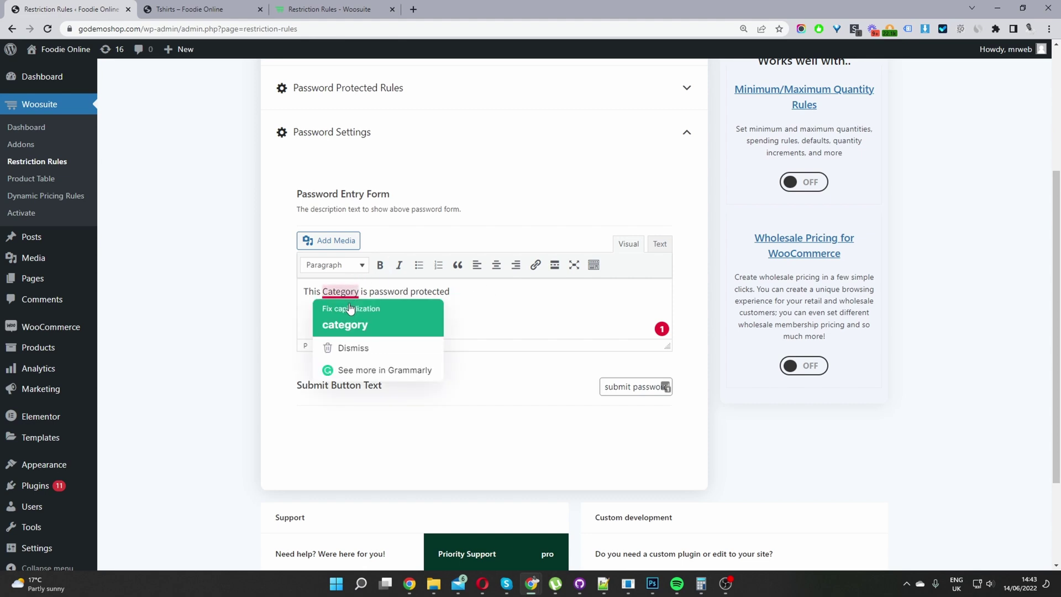
click(351, 323)
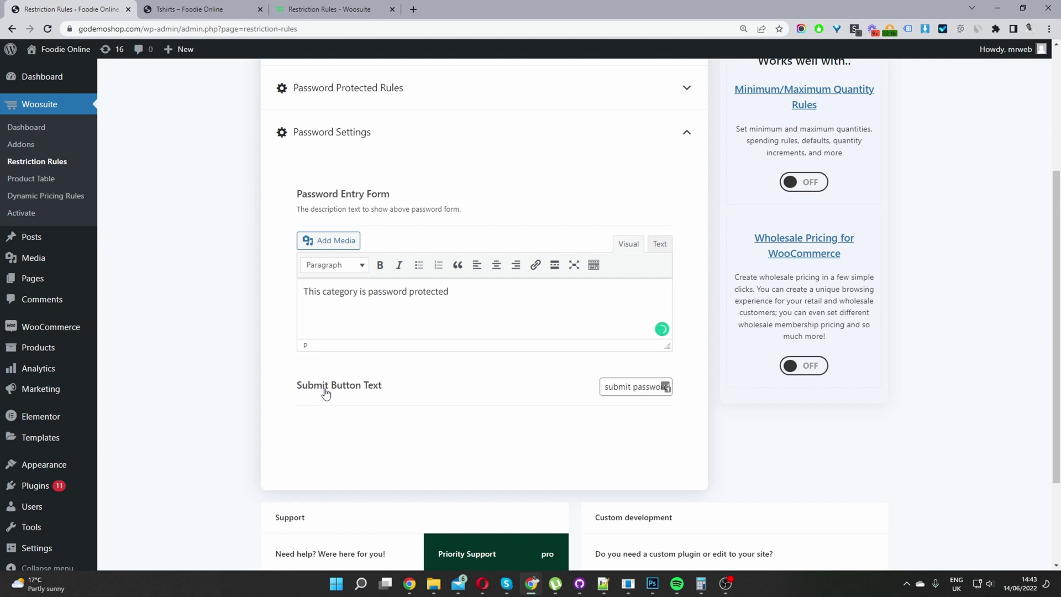
Check the Submit Button Text value, leaving it unchanged
drag(604, 387, 621, 386)
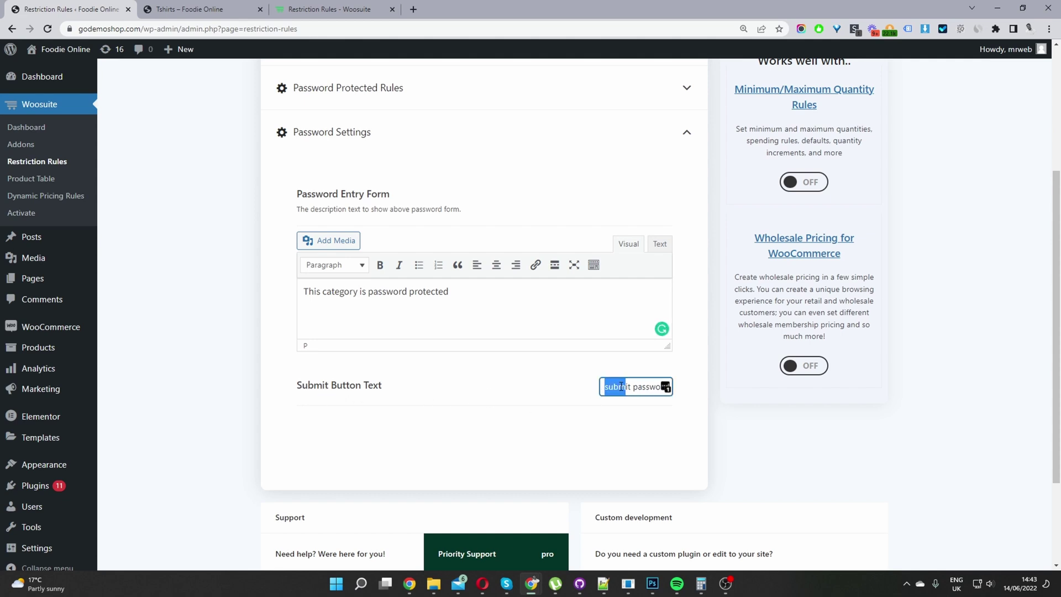
click(620, 387)
scroll(748, 442, up, 2)
scroll(747, 442, up, 1)
Save the settings and reload the Tshirts category URL in a new tab
click(840, 80)
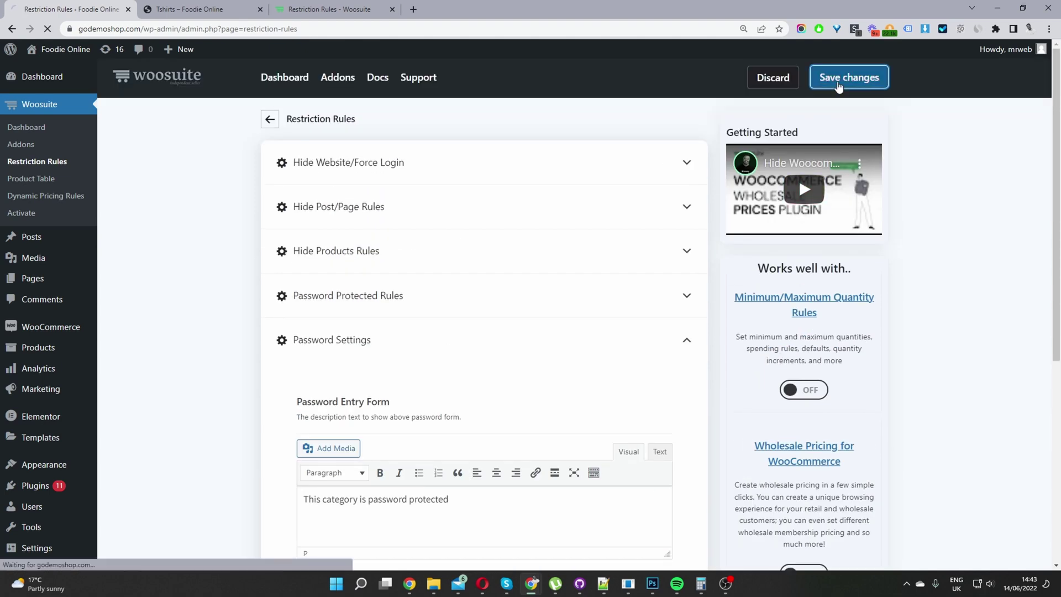
key(ctrl+Tab)
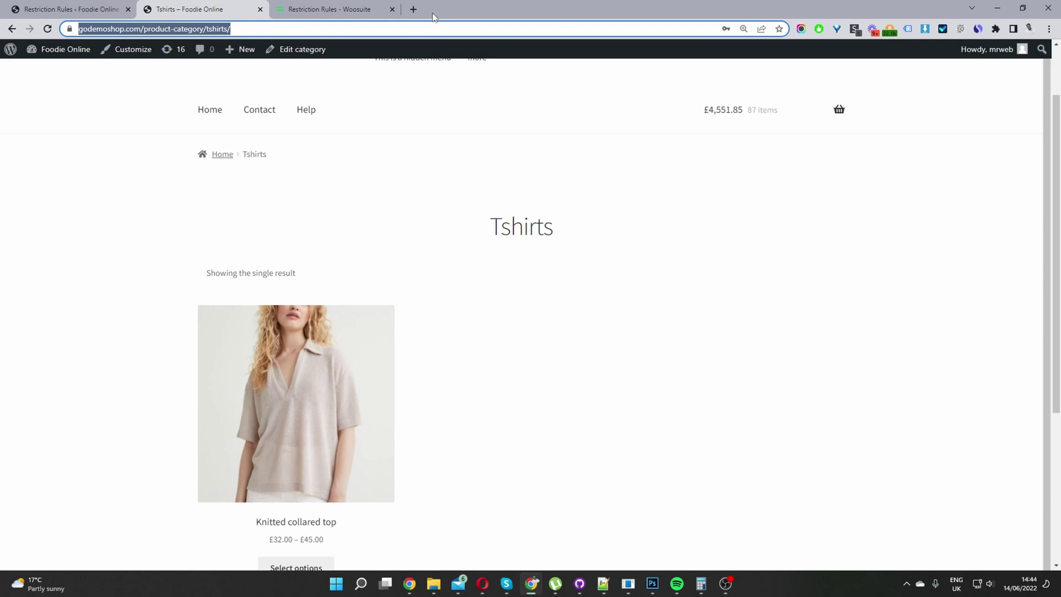
click(414, 9)
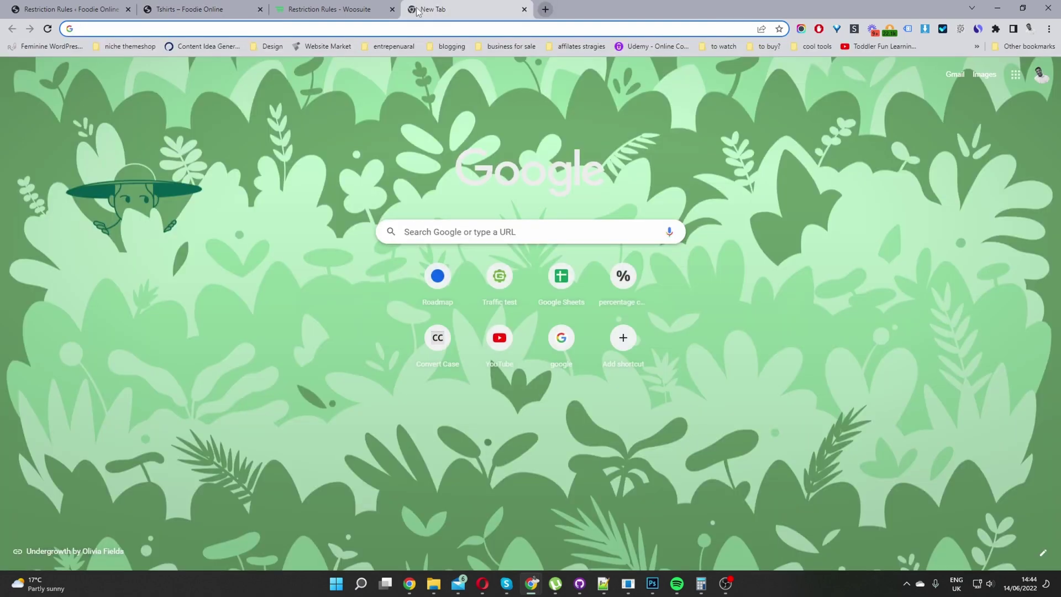
text(https://godemoshop.com/product-category/tshirts/)
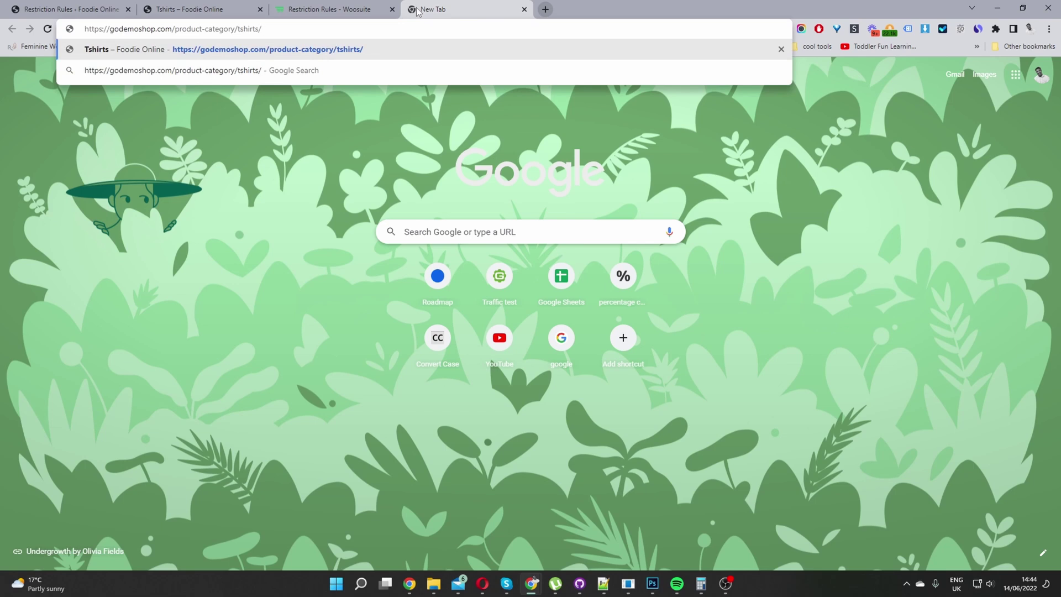
key(Return)
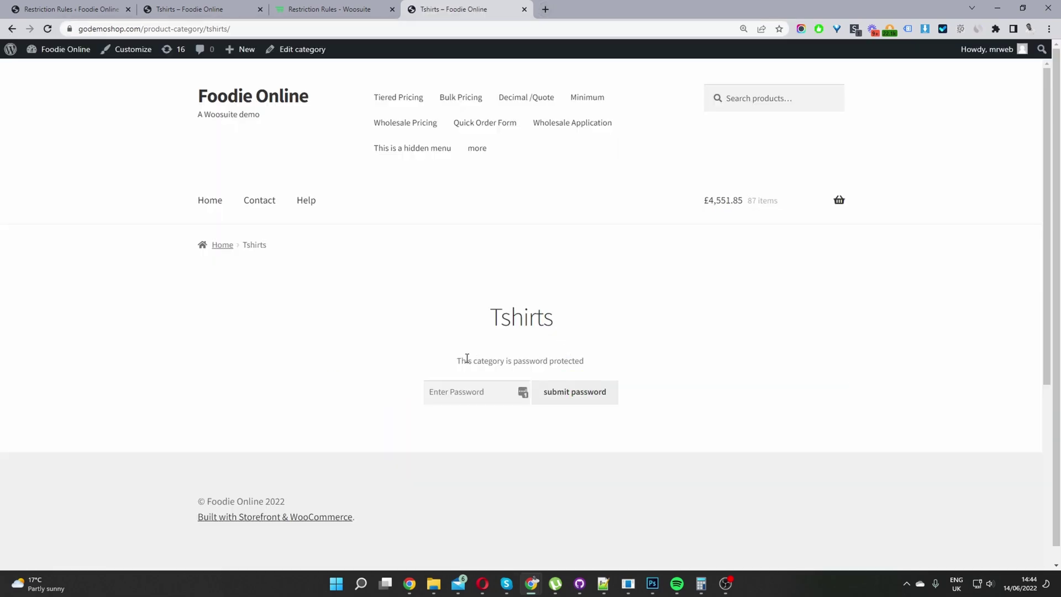
drag(467, 358, 572, 360)
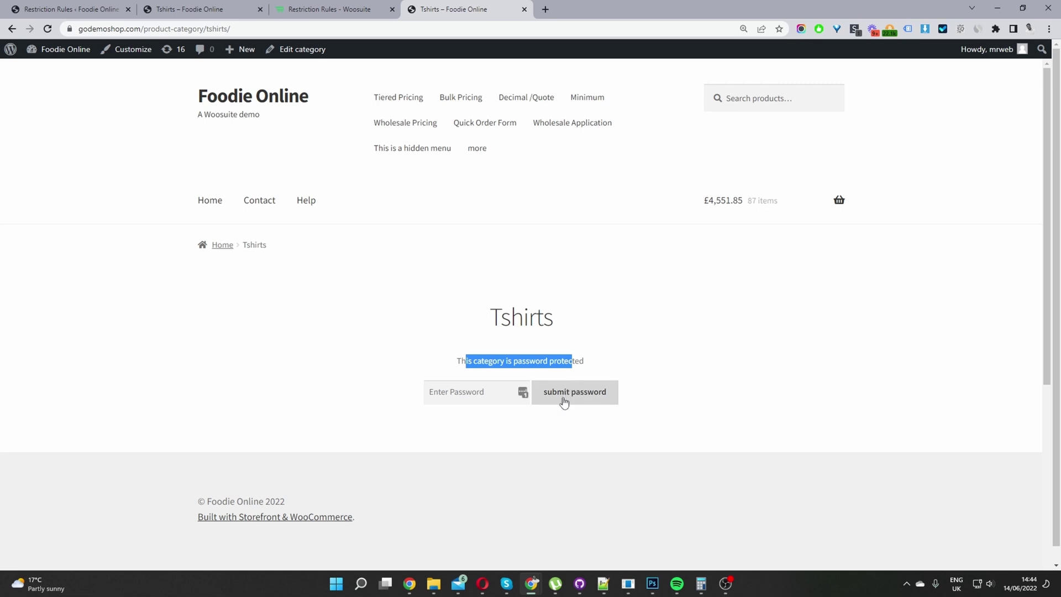
Enter the category password and submit it to list the Tshirts product
click(440, 389)
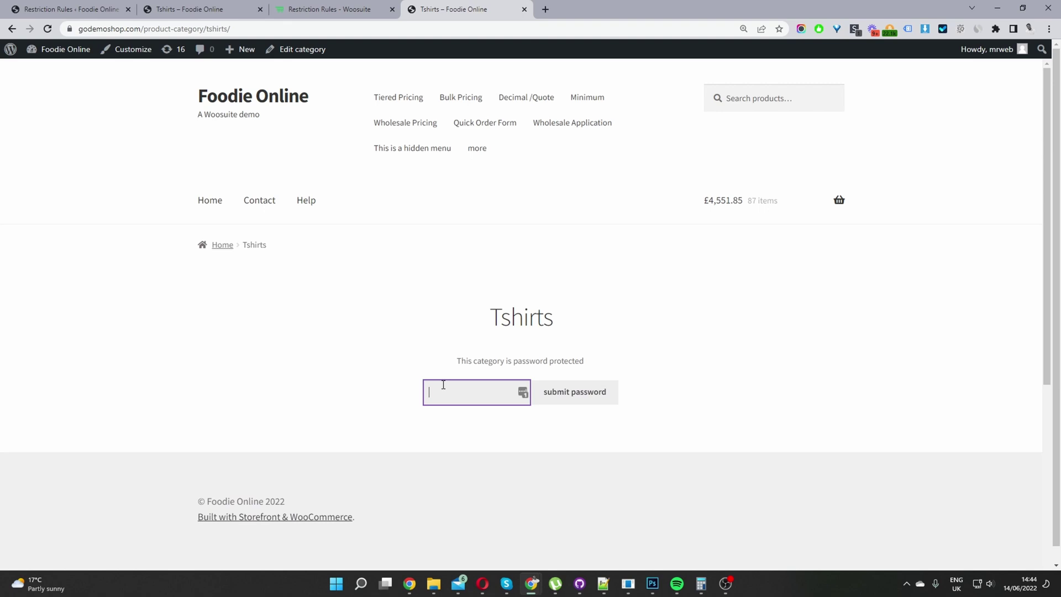
text(1234)
click(575, 392)
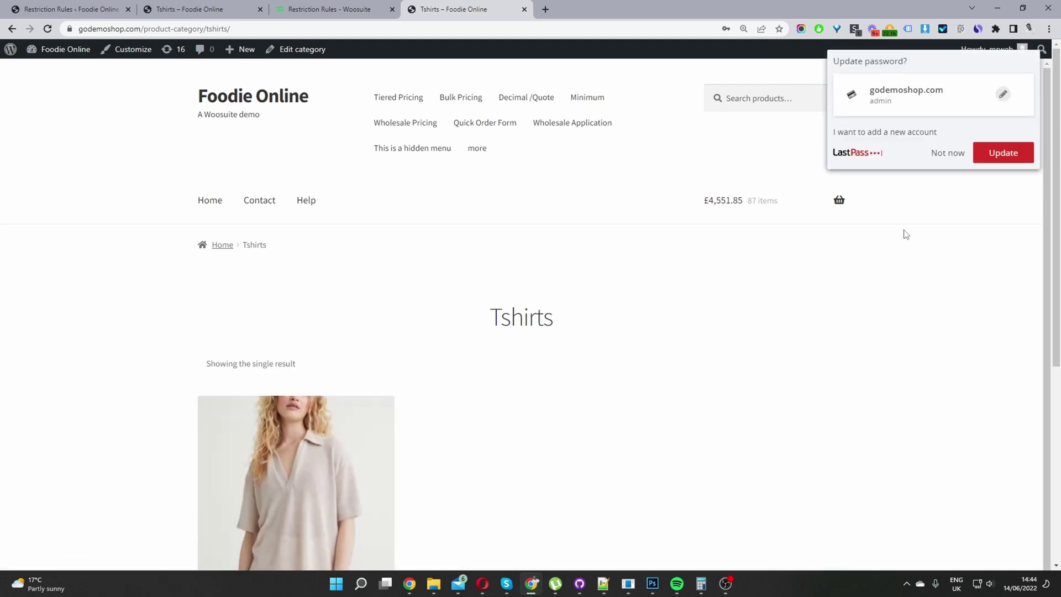